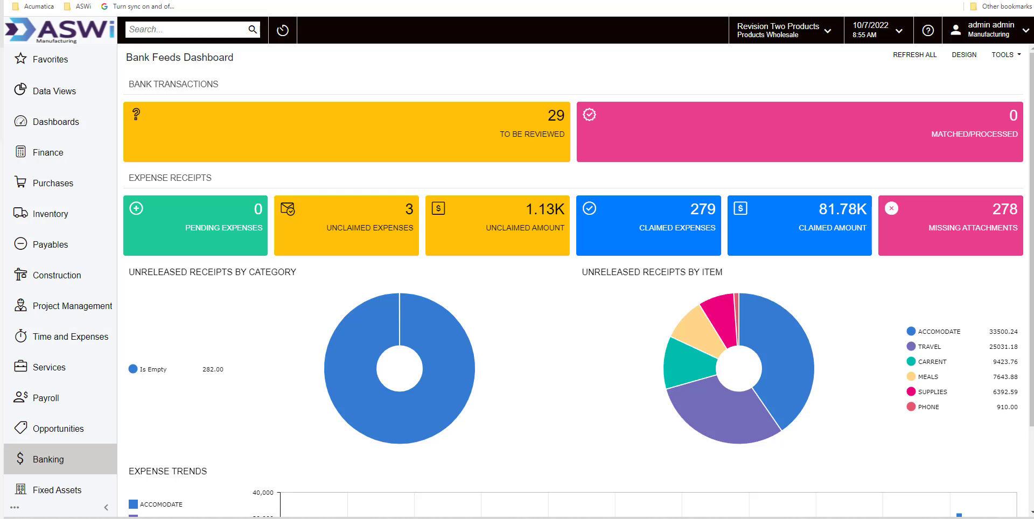
Step: Open the Favorites panel from the left sidebar to reveal New Expense Receipt and New Expense Claim
left_click(47, 60)
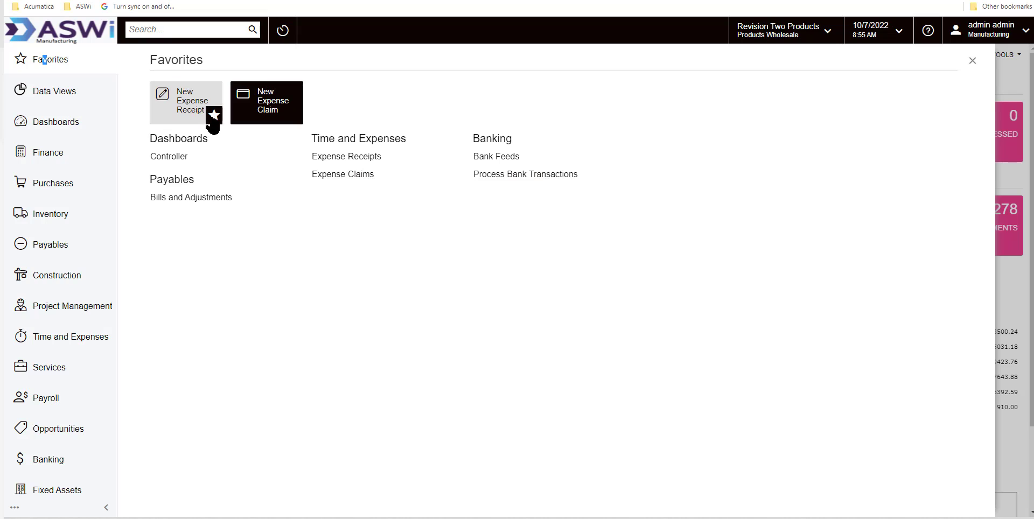
Step: Start a new expense receipt with expense item SUPPLIES and description 'Notepad'
left_click(192, 109)
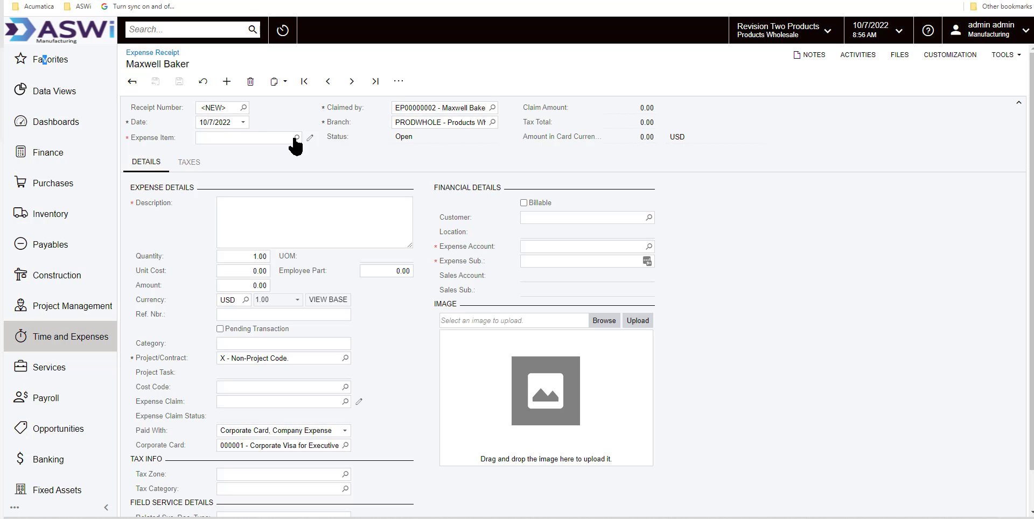
left_click(295, 139)
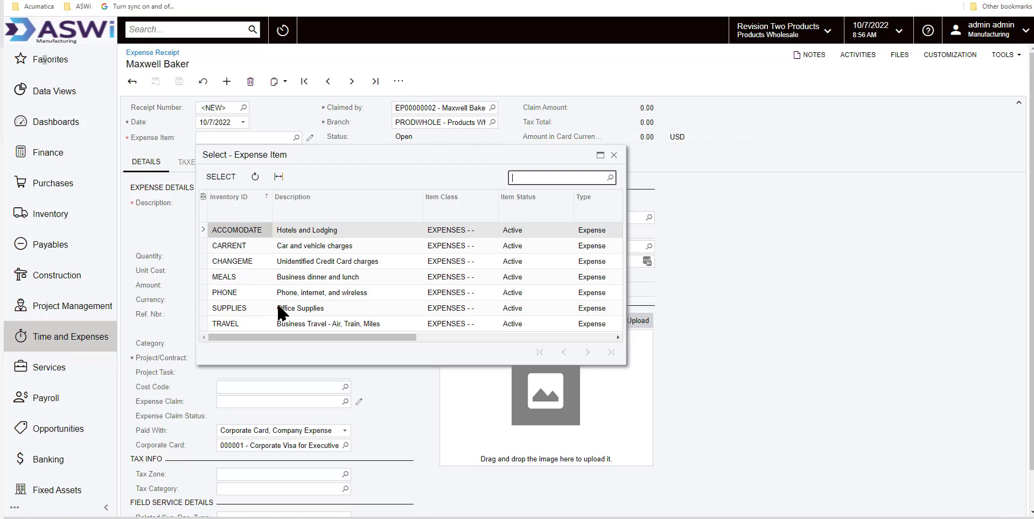
left_click(246, 308)
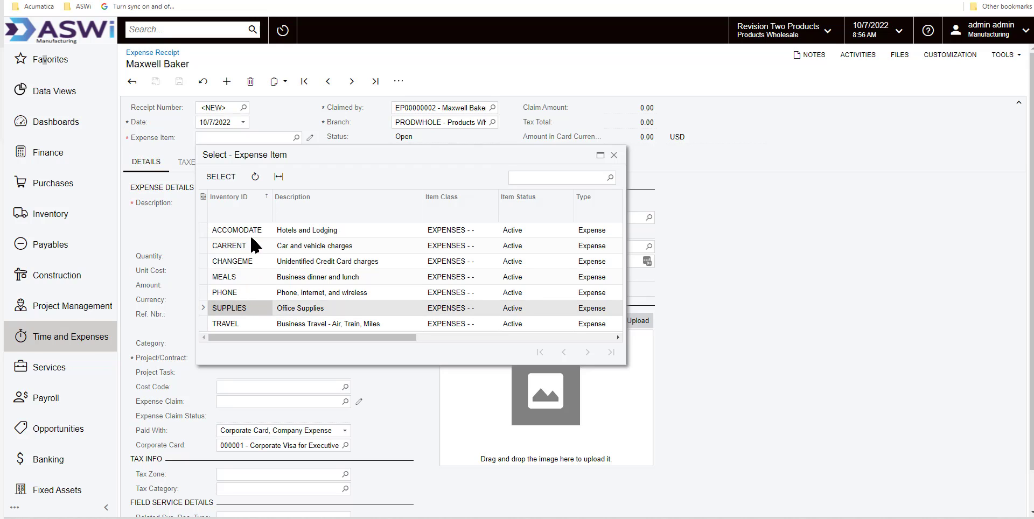
double_click(237, 309)
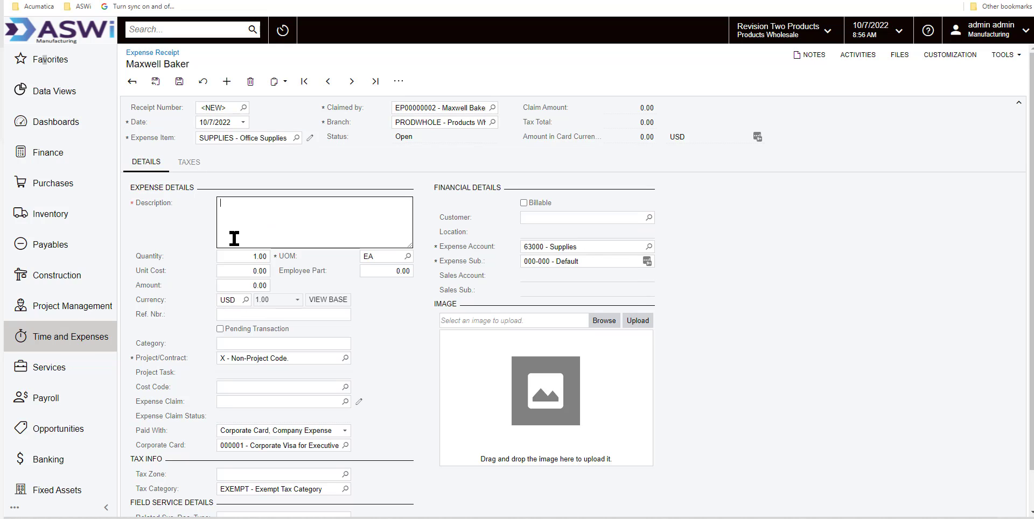
left_click(234, 239)
type("Notepad")
Step: Set the receipt's unit cost to 8 and Paid With to Personal Account
left_click(241, 272)
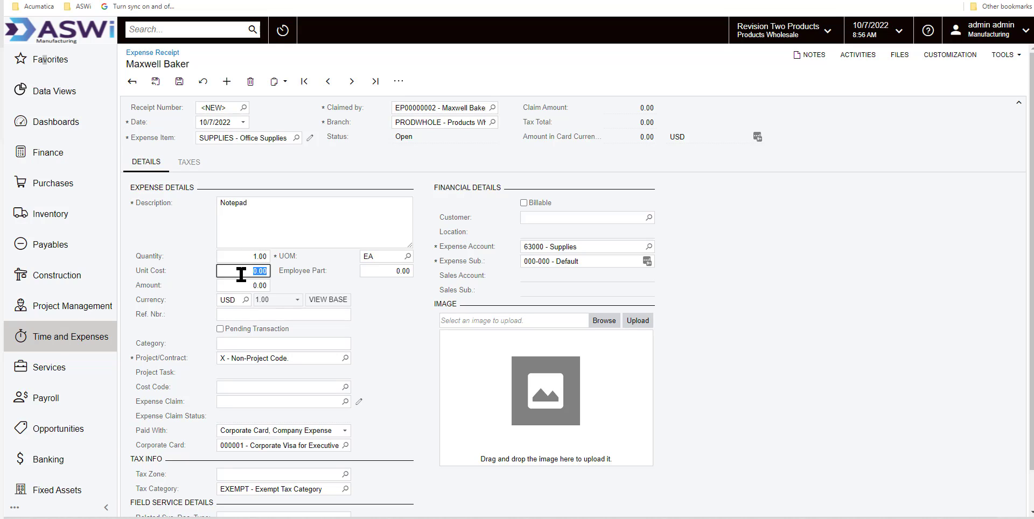
type("8")
key("Tab")
left_click(344, 431)
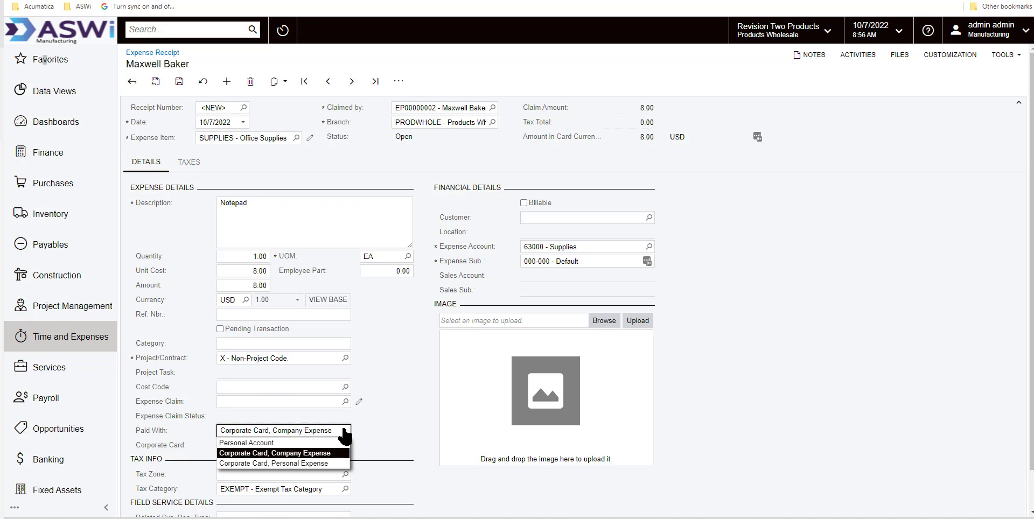
left_click(266, 444)
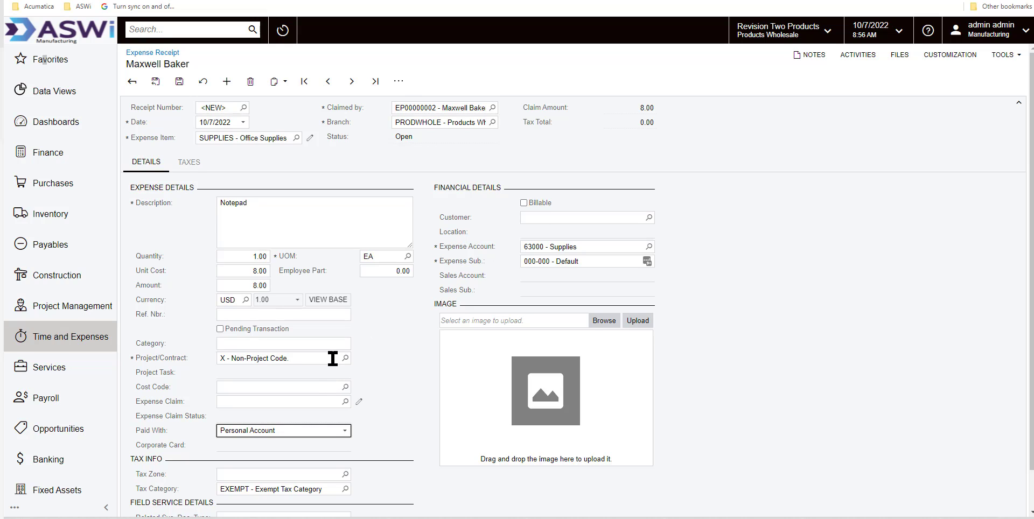
scroll(333, 361, "down", 2)
scroll(329, 484, "up", 2)
Step: Save the Notepad receipt, attach the receipt photo, and switch to the mirrored phone app
left_click(156, 82)
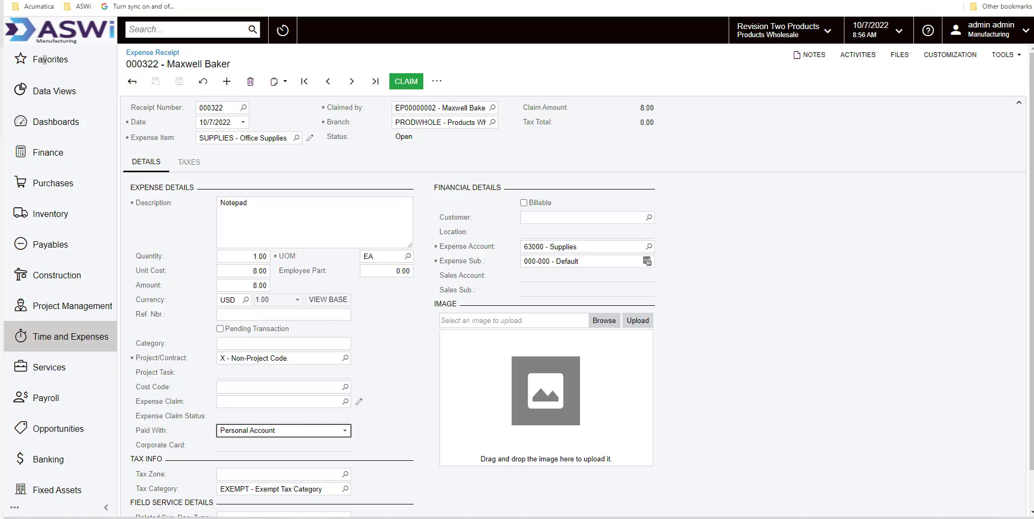
left_click_drag(0, 178, 543, 420)
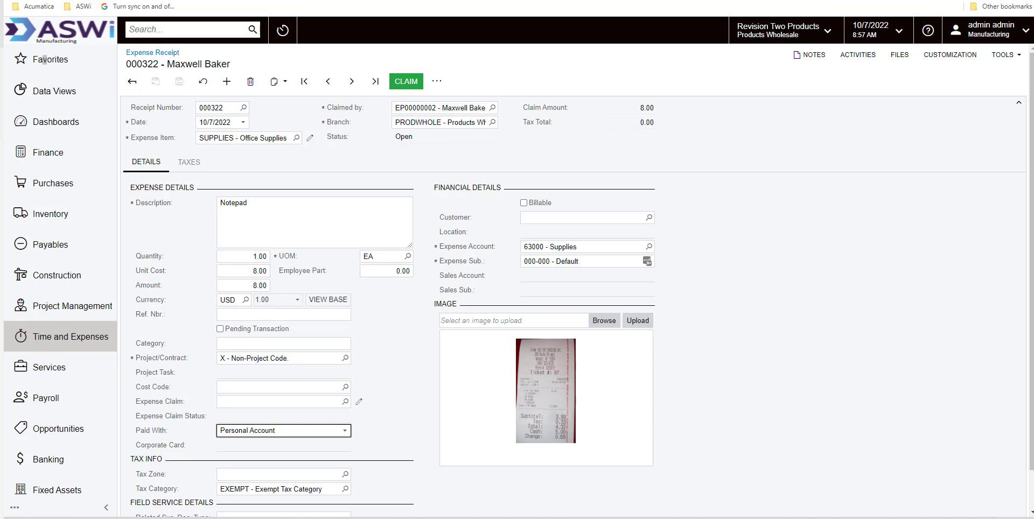
key("alt+Tab")
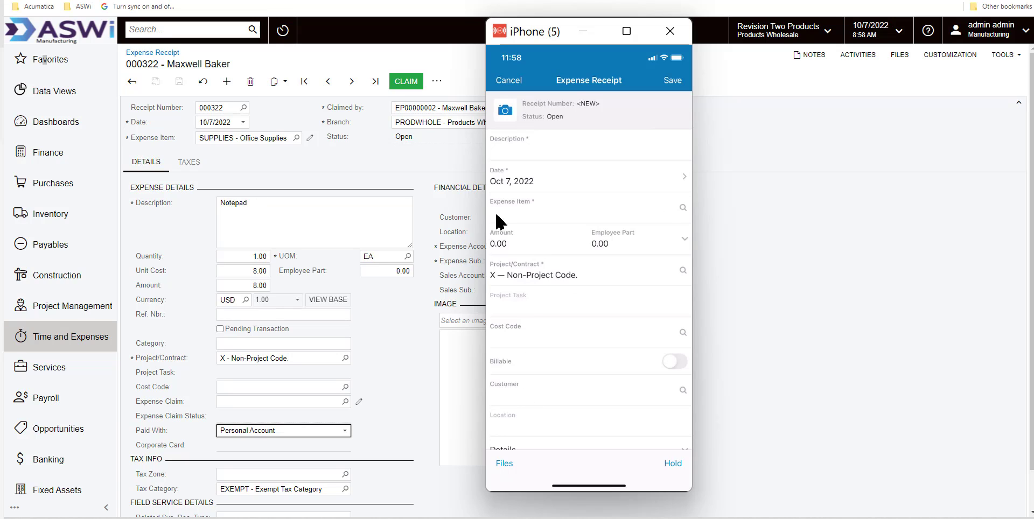
Step: Cancel the blank mobile receipt form to return to the Expense Receipts list
left_click(497, 79)
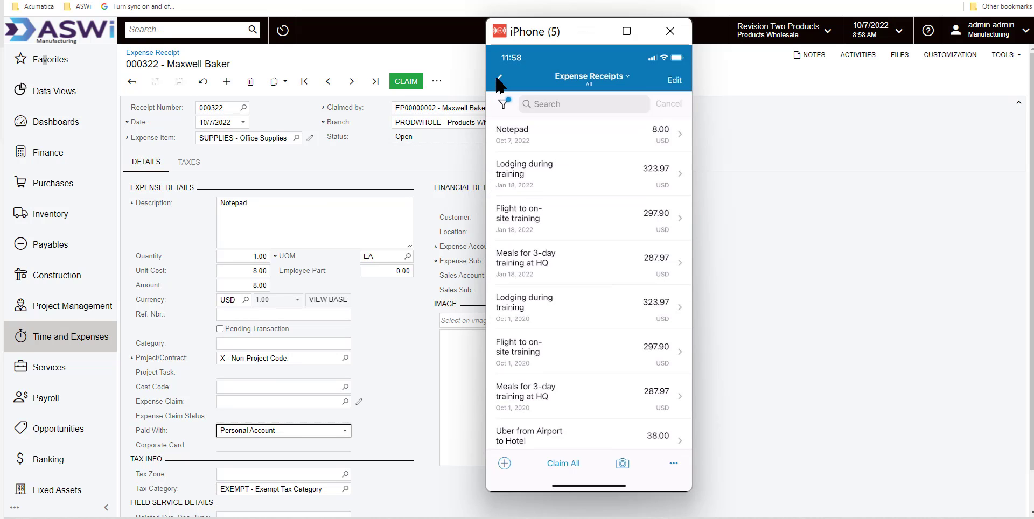
Step: Return to the mobile home screen and pick the expense item for the KFC photo receipt
left_click(498, 78)
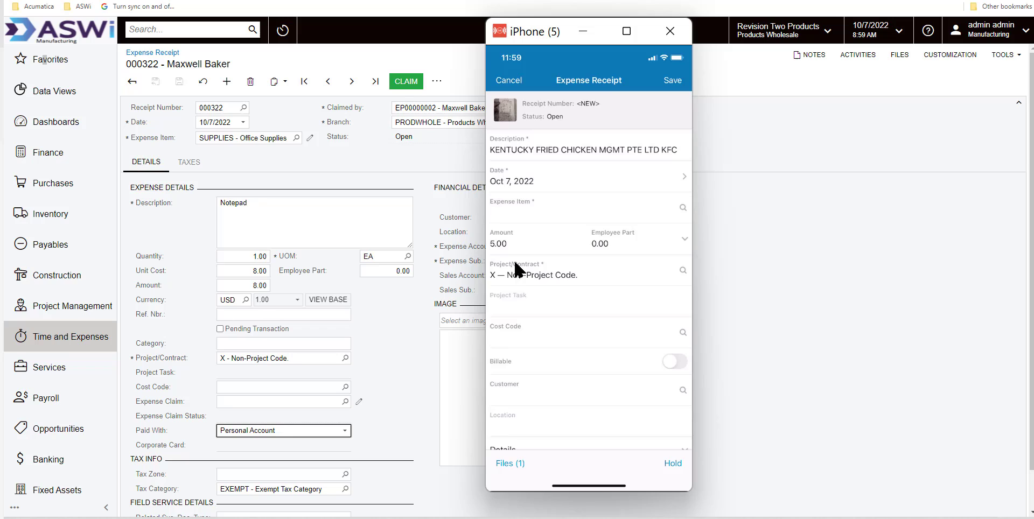
left_click(525, 190)
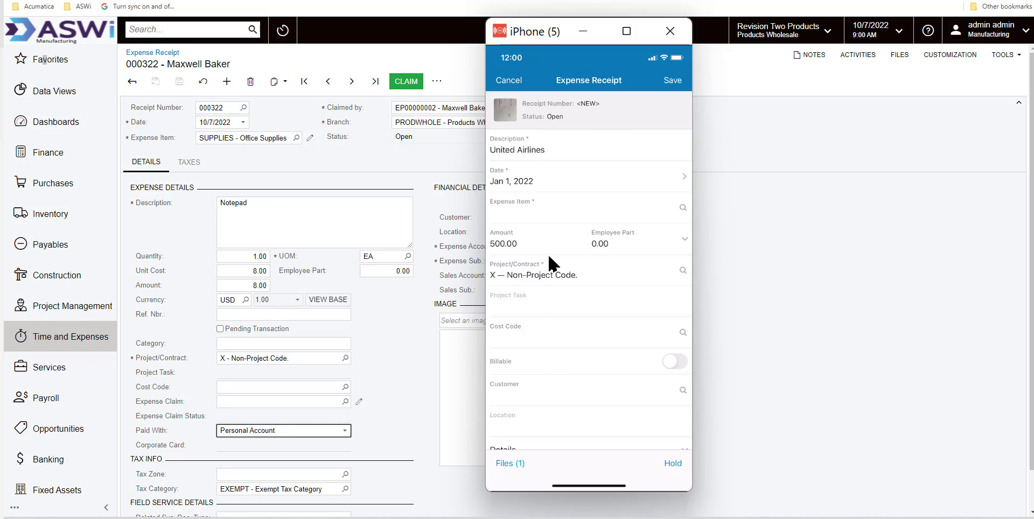
Step: Choose the TRAVEL expense item for the United Airlines receipt
left_click(562, 223)
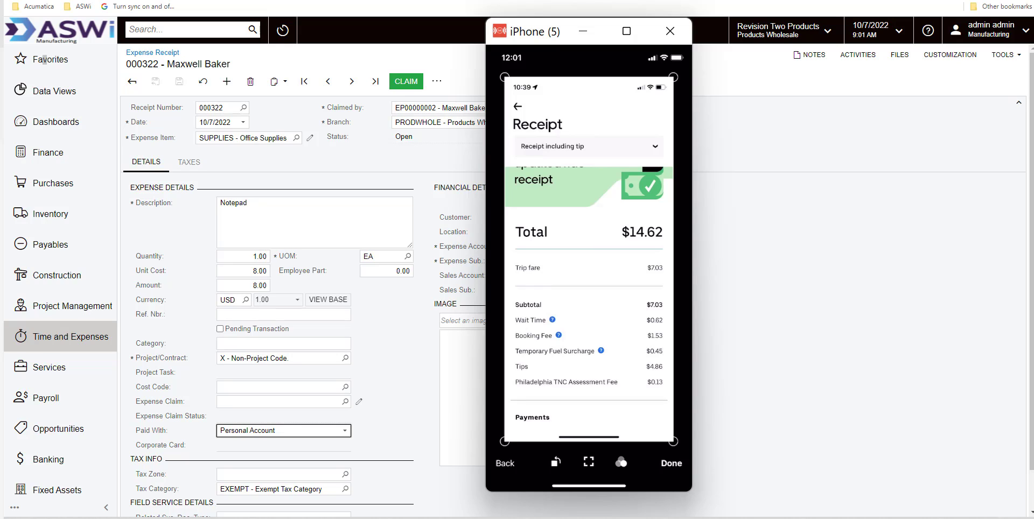
Step: Close the phone view and start a new expense claim from Favorites
left_click(670, 31)
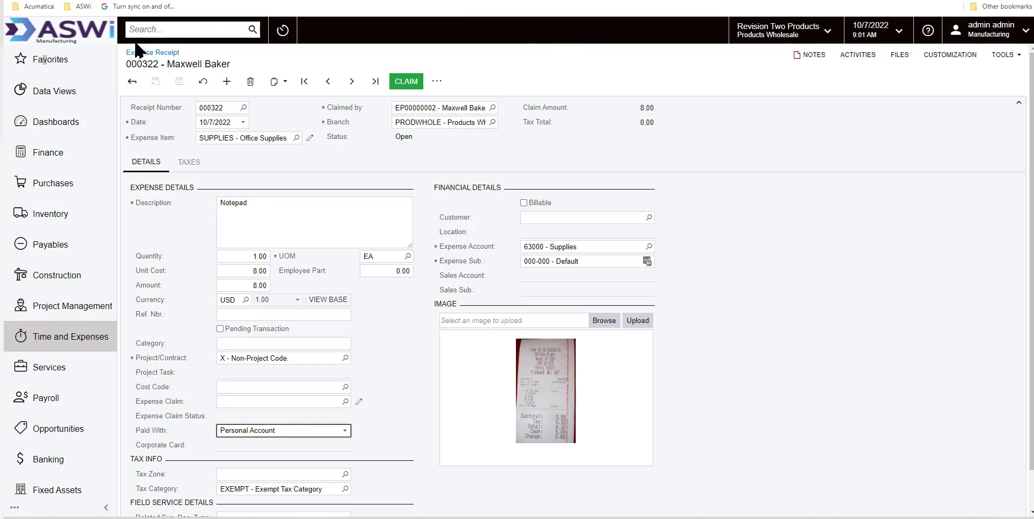
left_click(42, 345)
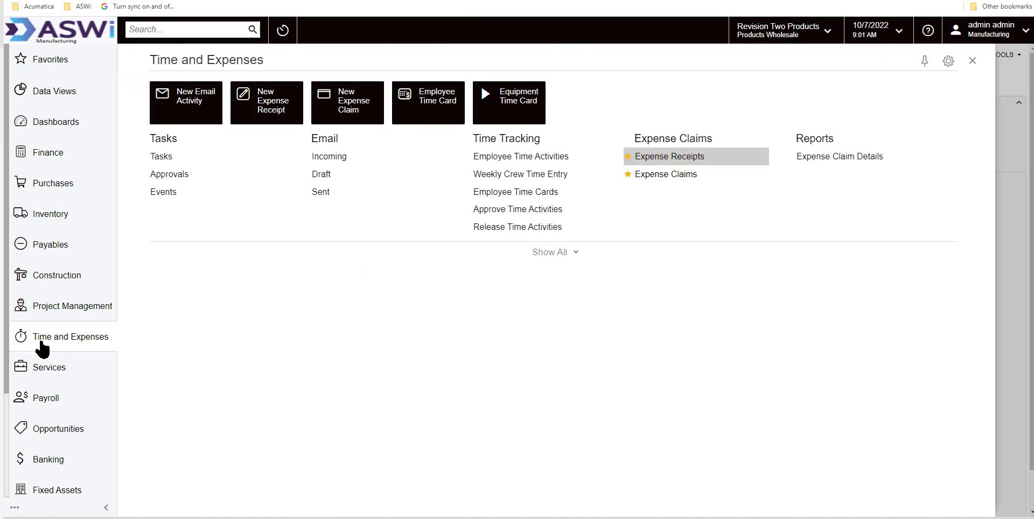
left_click(52, 69)
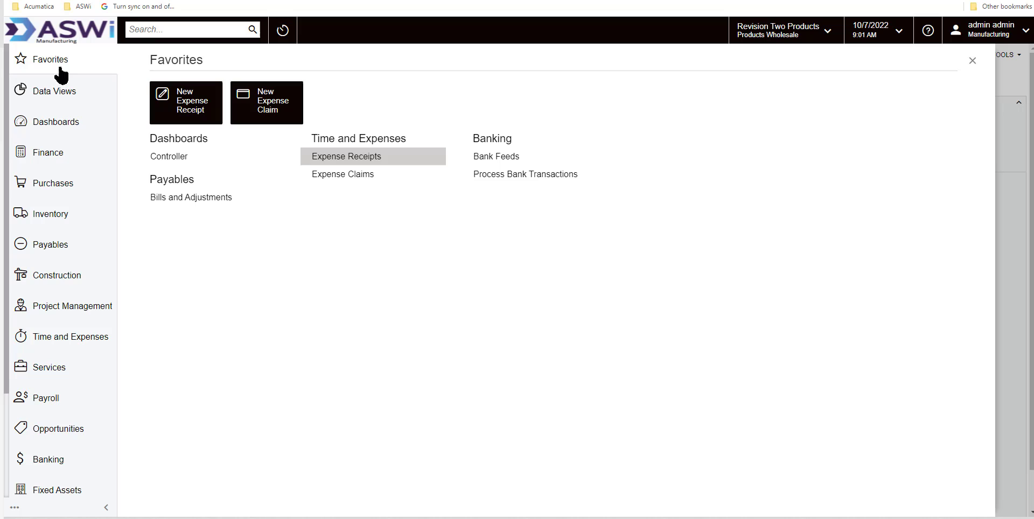
left_click(268, 115)
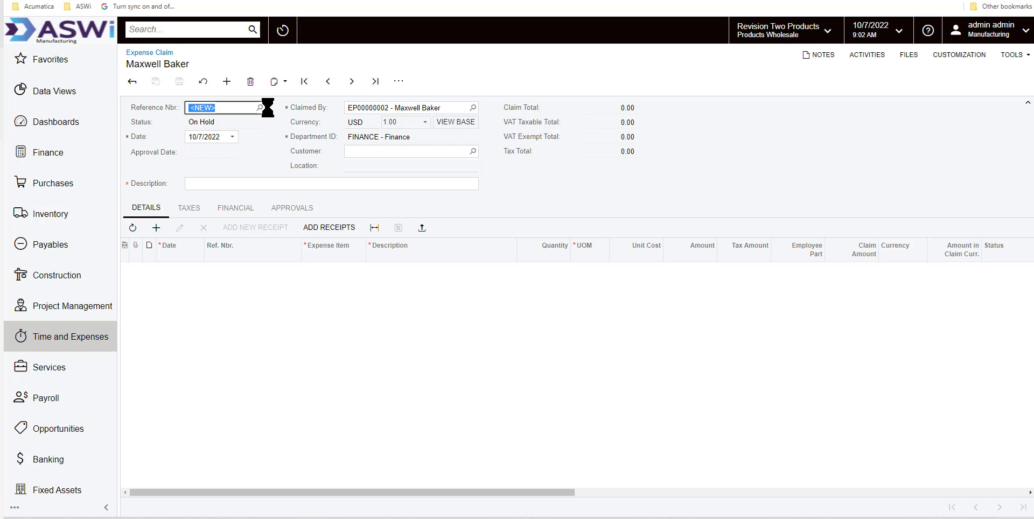
Step: Add the United Airlines, Notepad and KFC receipts to the claim, totalling 513.00
left_click(329, 230)
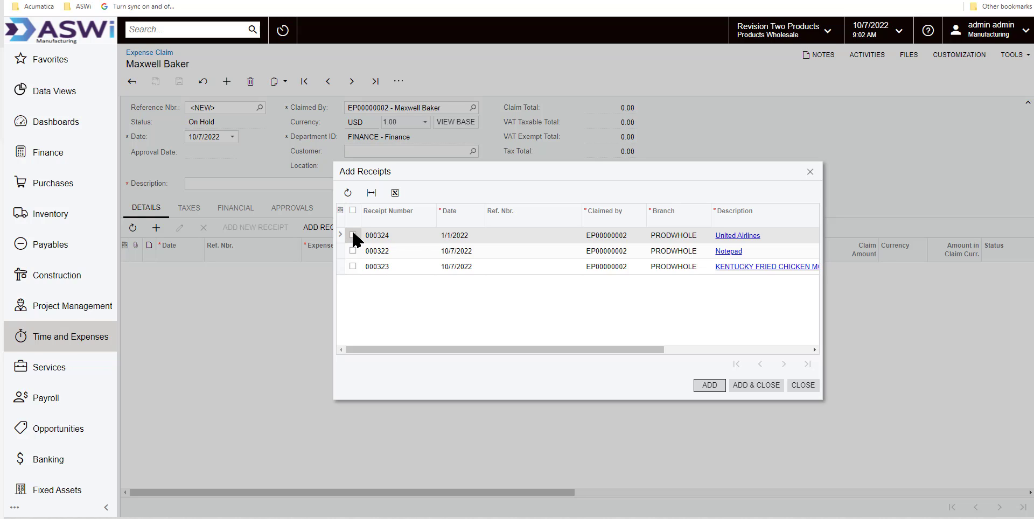
left_click(353, 210)
left_click(756, 387)
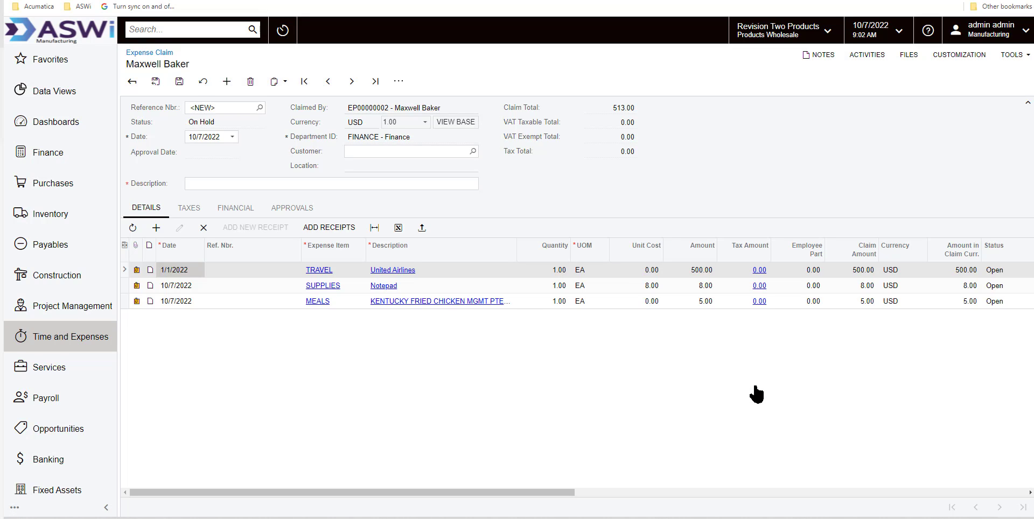
Step: Enter 'Atlanta Trip' as the claim description and save it
left_click(179, 82)
type("A")
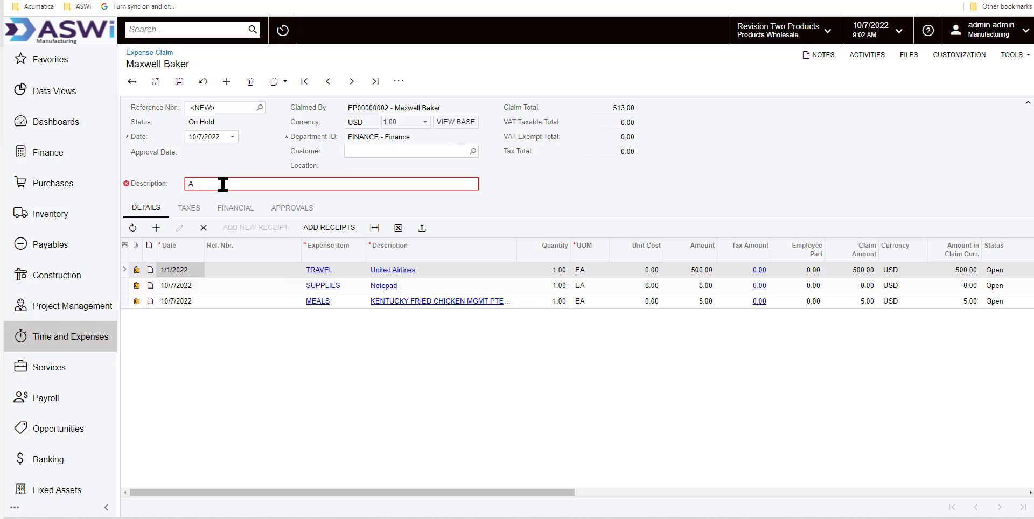
type("tlanta Trip")
left_click(180, 81)
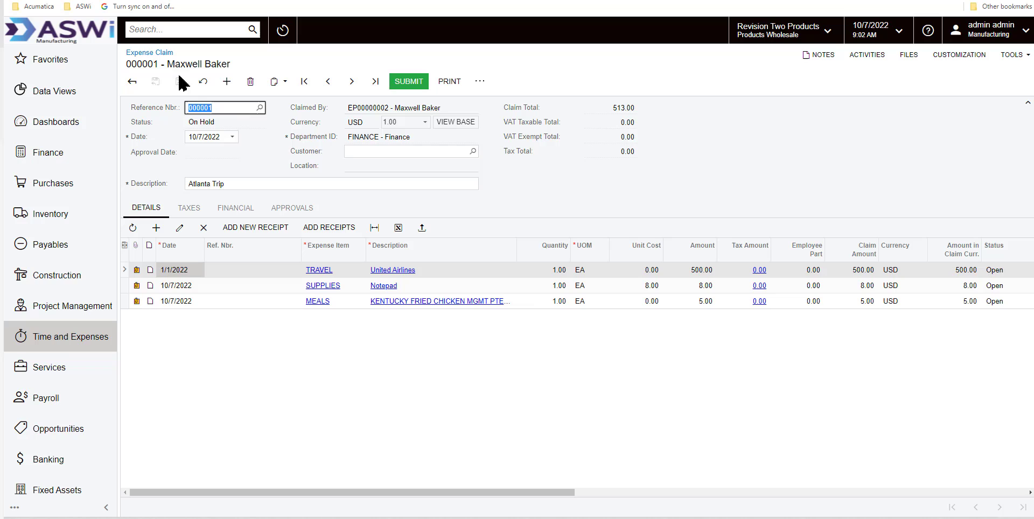
Step: Submit, approve and release the Atlanta Trip claim, then open Payables
left_click(409, 81)
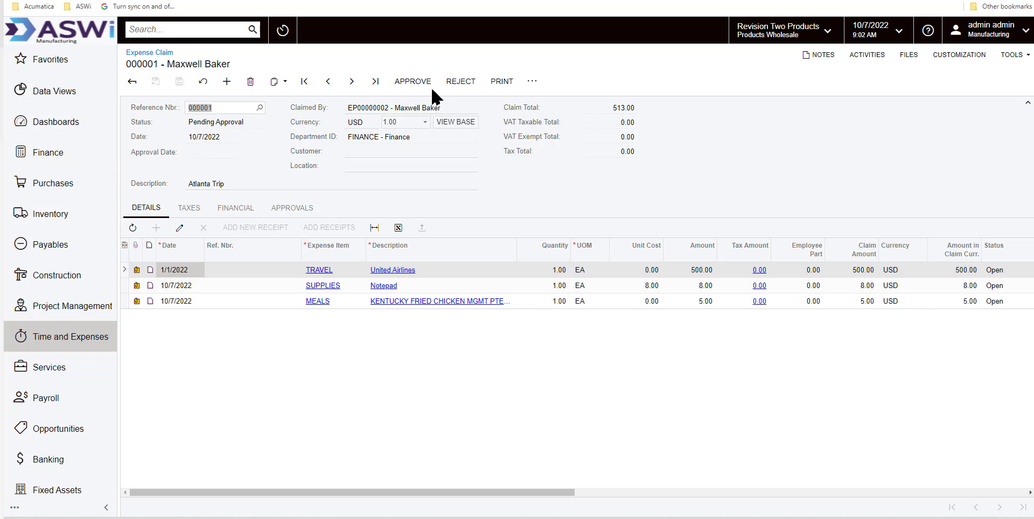
left_click(414, 86)
left_click(413, 85)
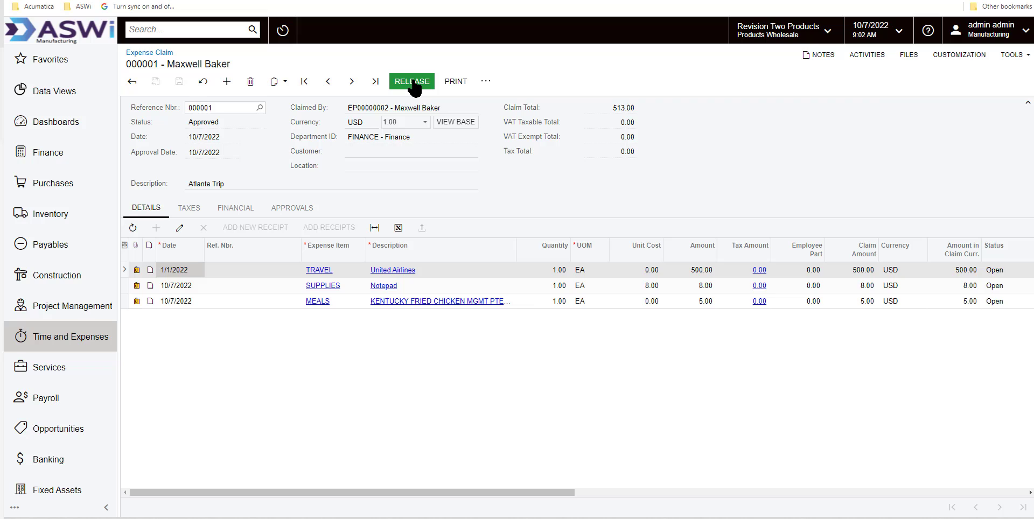
left_click(42, 247)
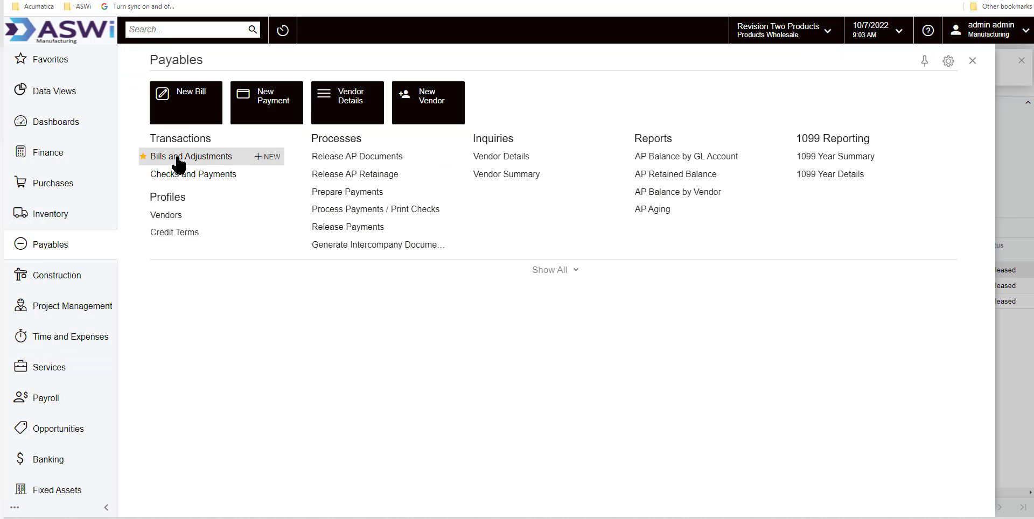
Step: Open Bills and Adjustments to find the open 8.00 bill from claim 000001
left_click(206, 158)
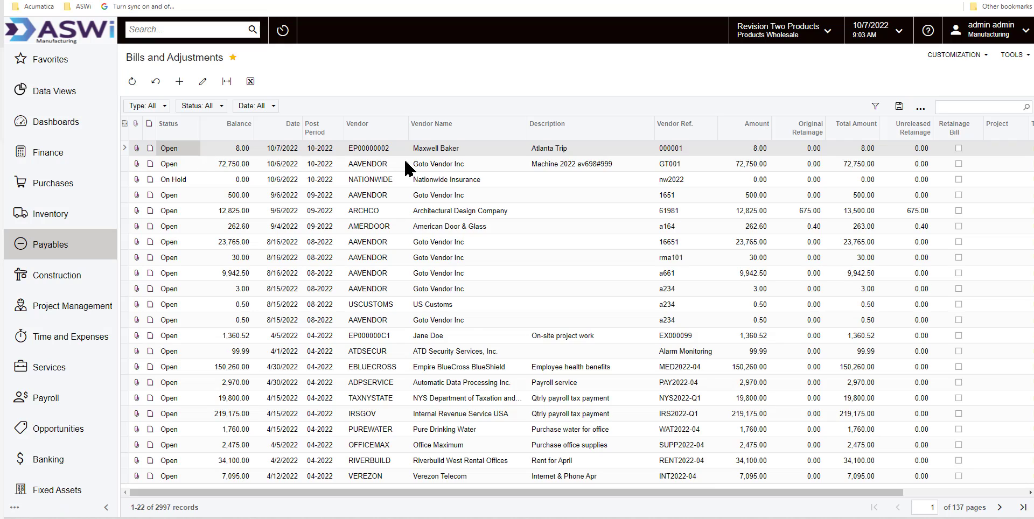